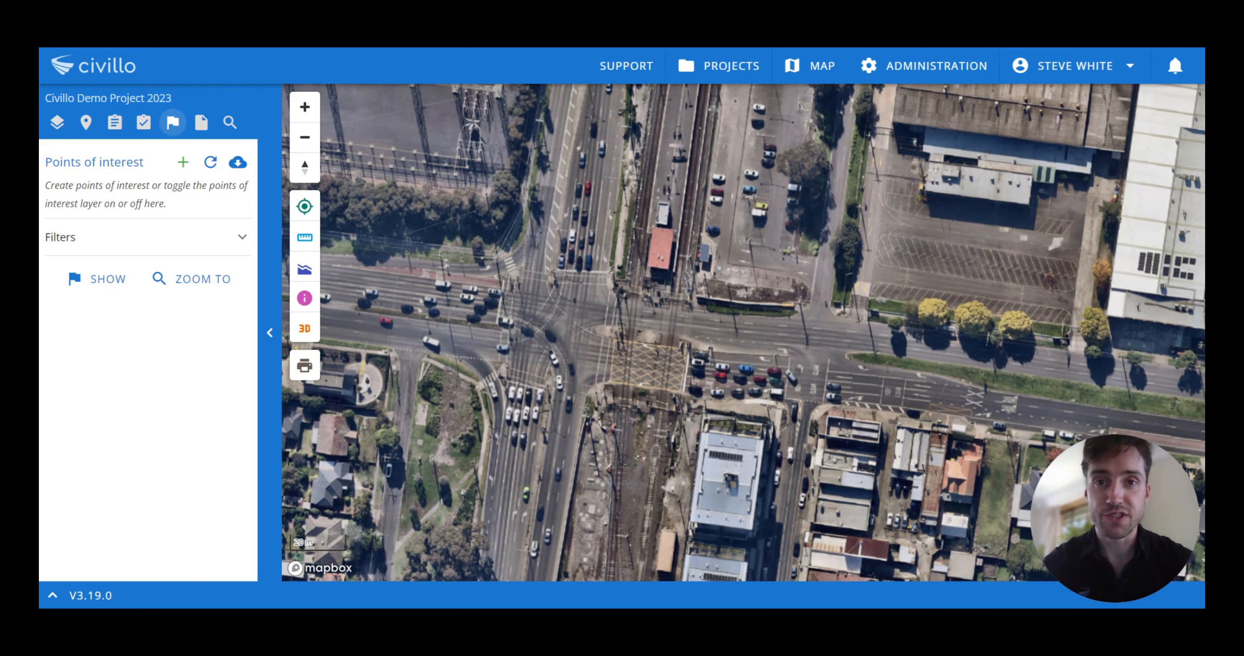
Step: Show the points of interest layer on the project map
{"action": "left_click", "coordinate": [106, 281]}
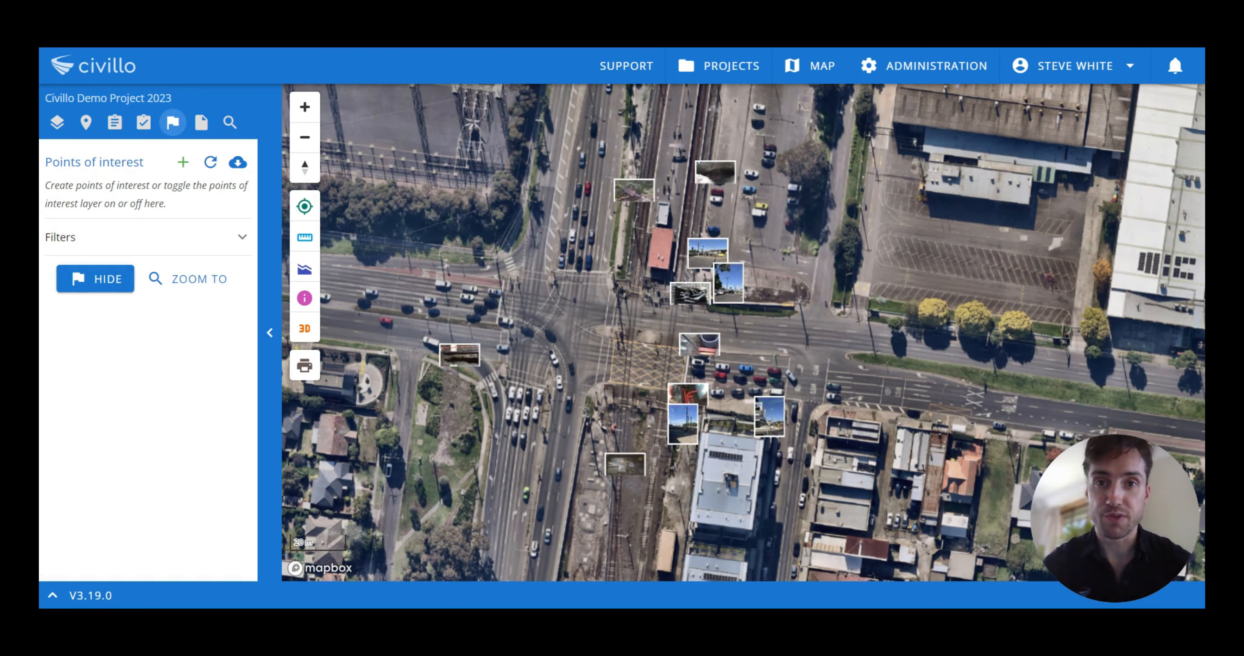
{"action": "left_click_drag", "start_coordinate": [804, 221], "coordinate": [799, 213]}
Step: Open the Victrack conduits point of interest and view its enlarged photo and notes
{"action": "left_click", "coordinate": [714, 171]}
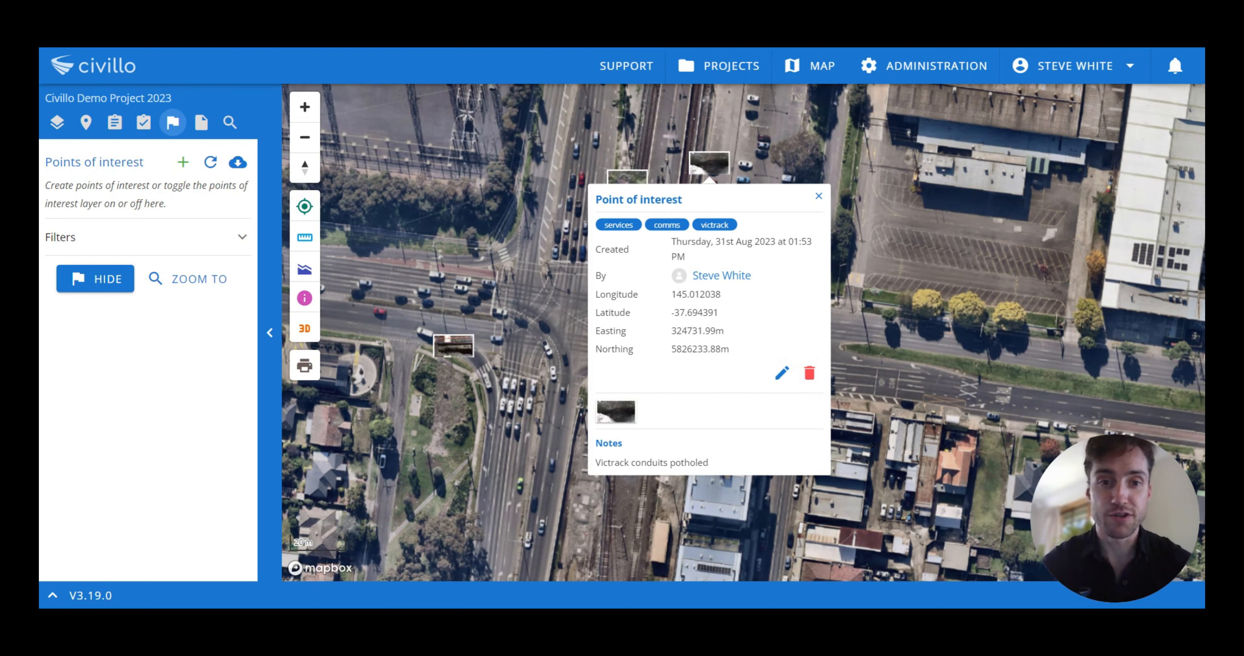
{"action": "left_click", "coordinate": [616, 412]}
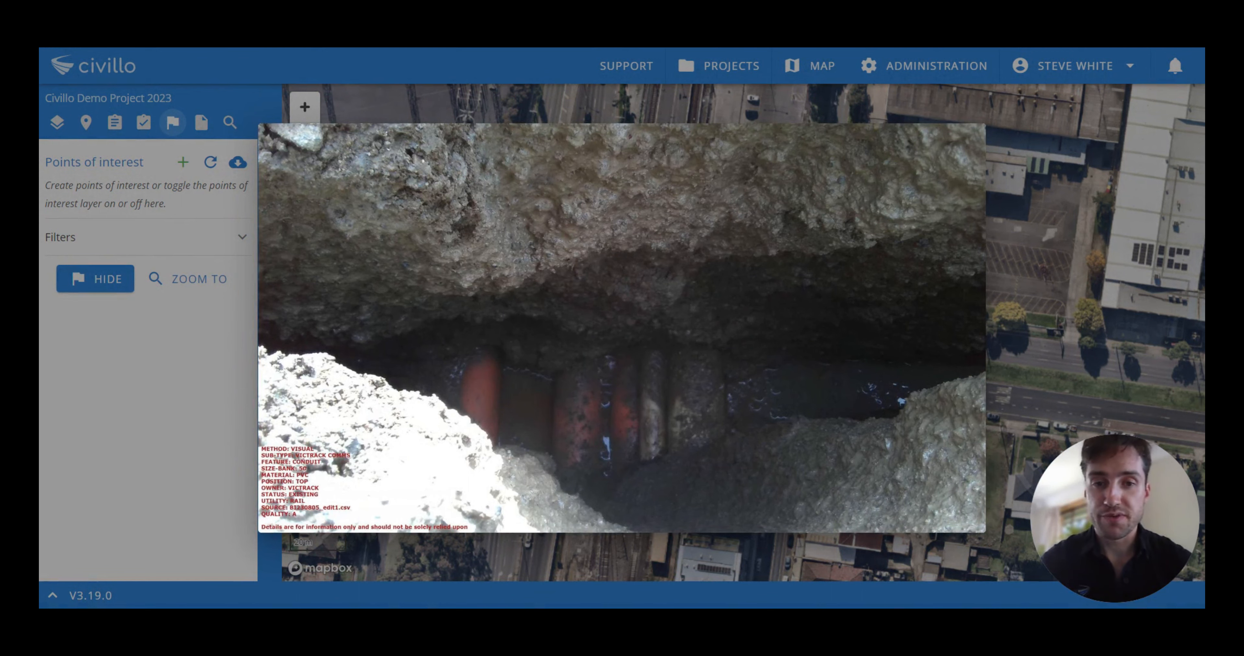
{"action": "left_click", "coordinate": [1030, 321]}
{"action": "left_click_drag", "start_coordinate": [736, 477], "coordinate": [601, 475]}
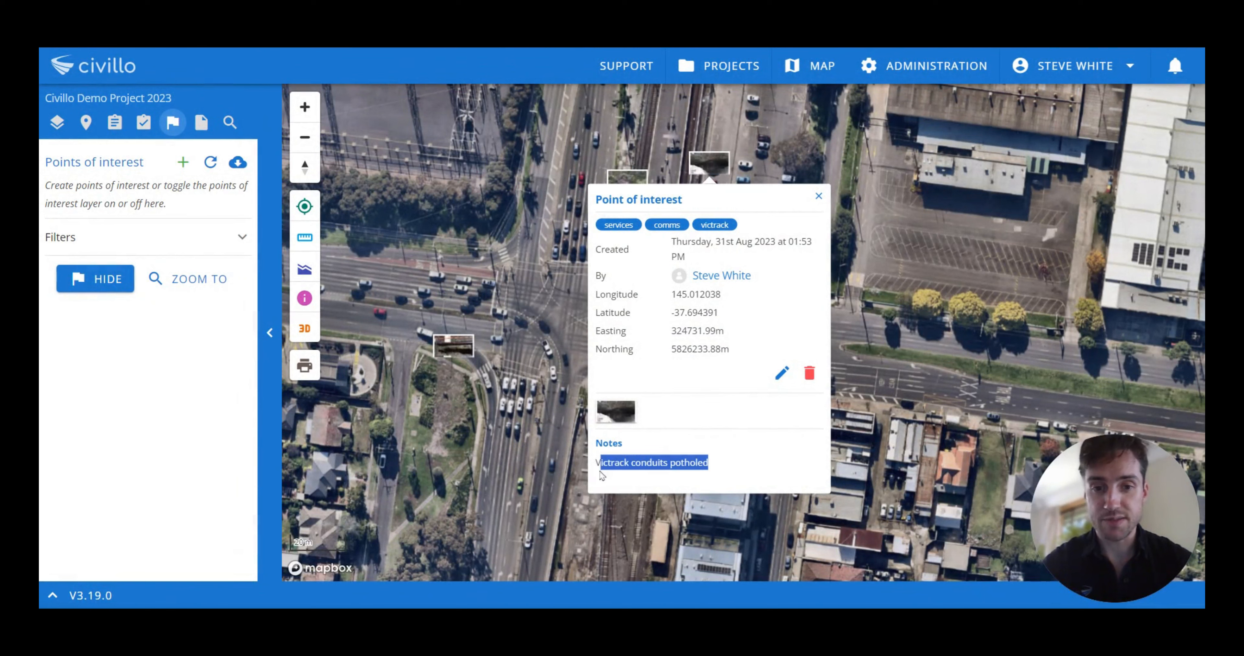
{"action": "left_click", "coordinate": [658, 443]}
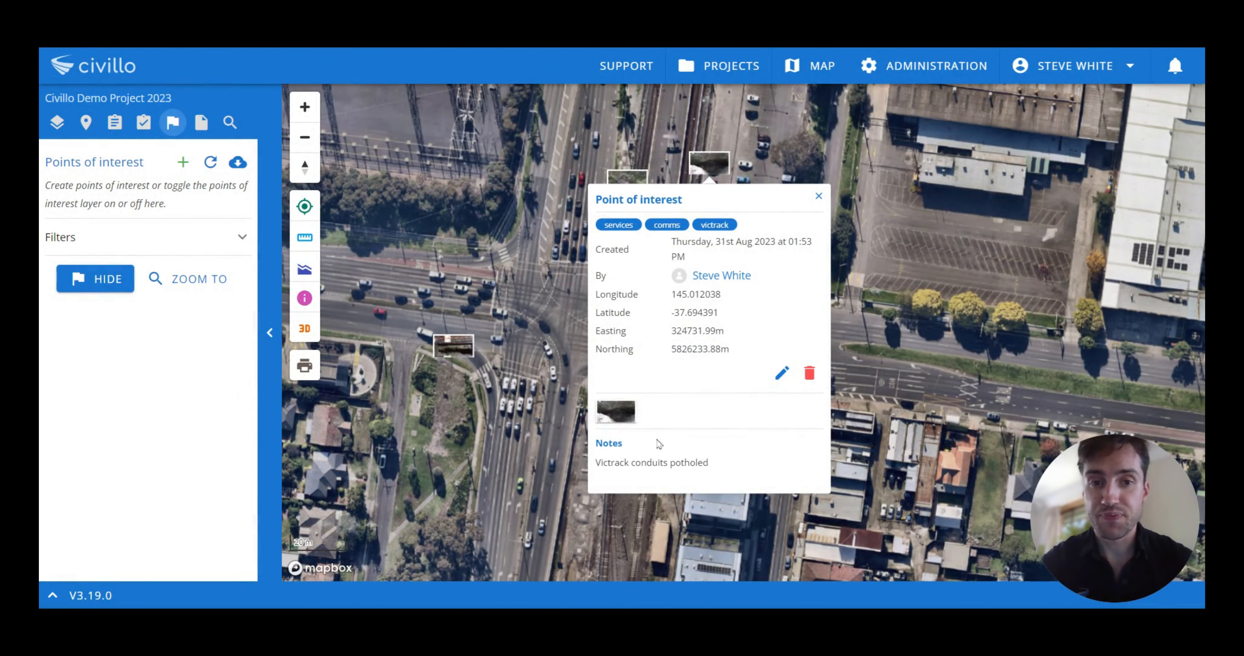
{"action": "left_click", "coordinate": [525, 371]}
Step: Open the Powerlines and signage point of interest and view its enlarged photo
{"action": "left_click_drag", "start_coordinate": [616, 357], "coordinate": [617, 345]}
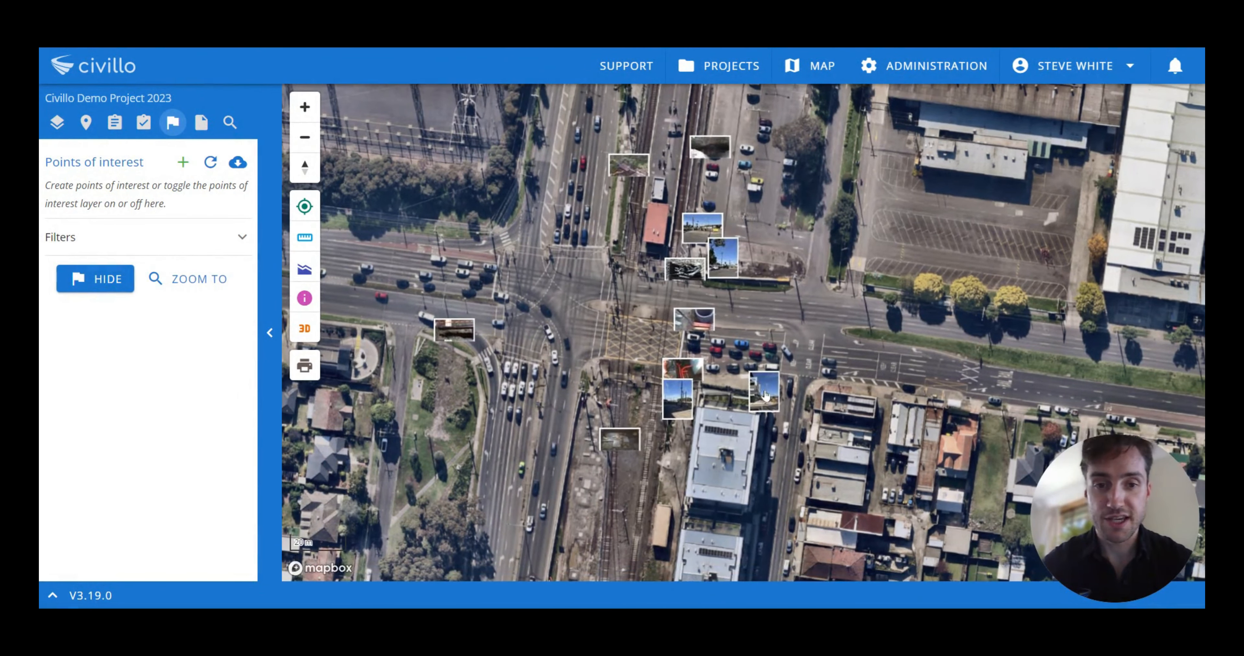
{"action": "left_click", "coordinate": [762, 394]}
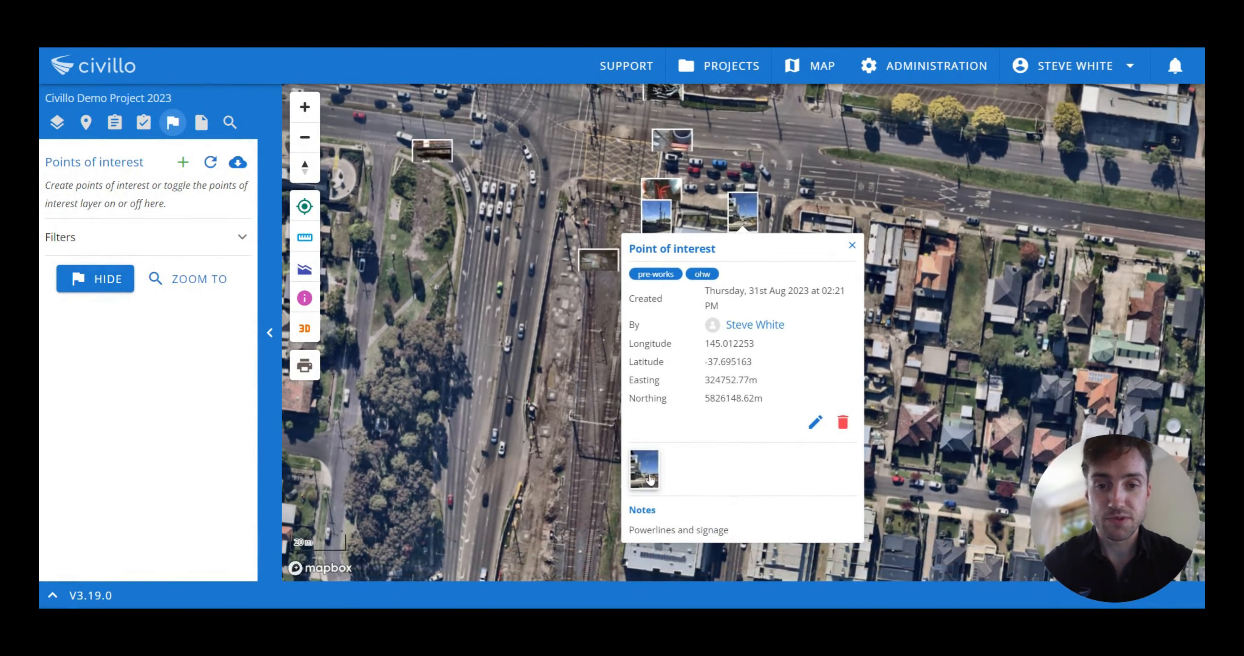
{"action": "left_click", "coordinate": [647, 475]}
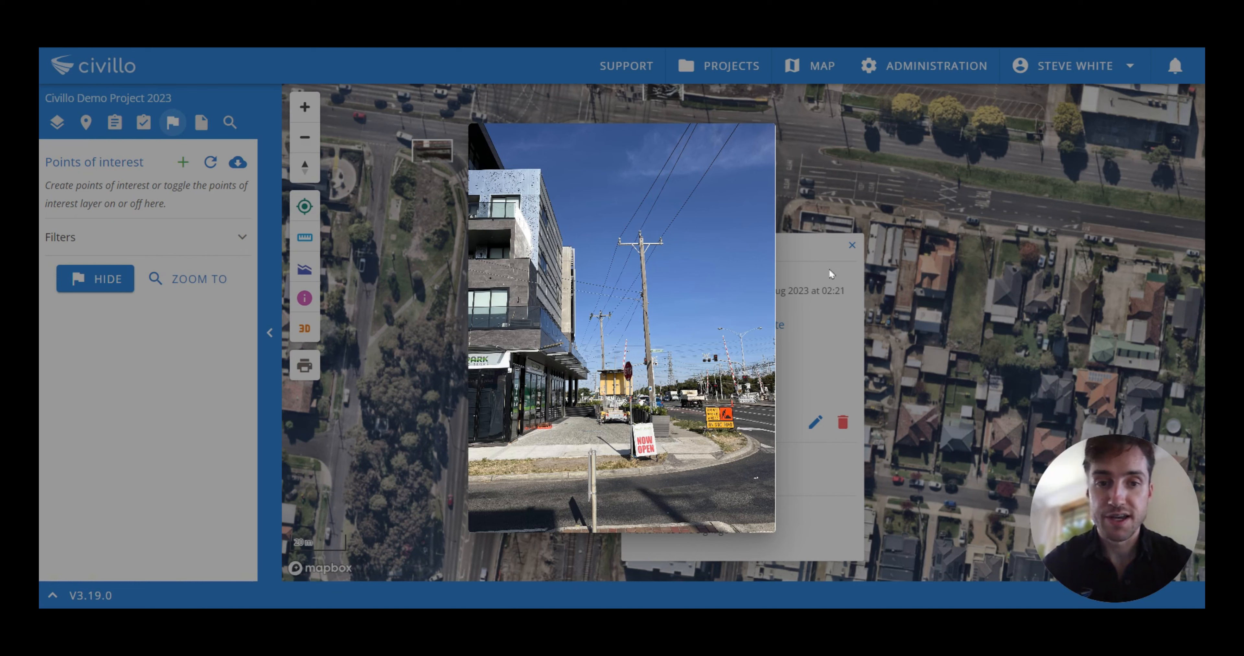
{"action": "left_click", "coordinate": [808, 254]}
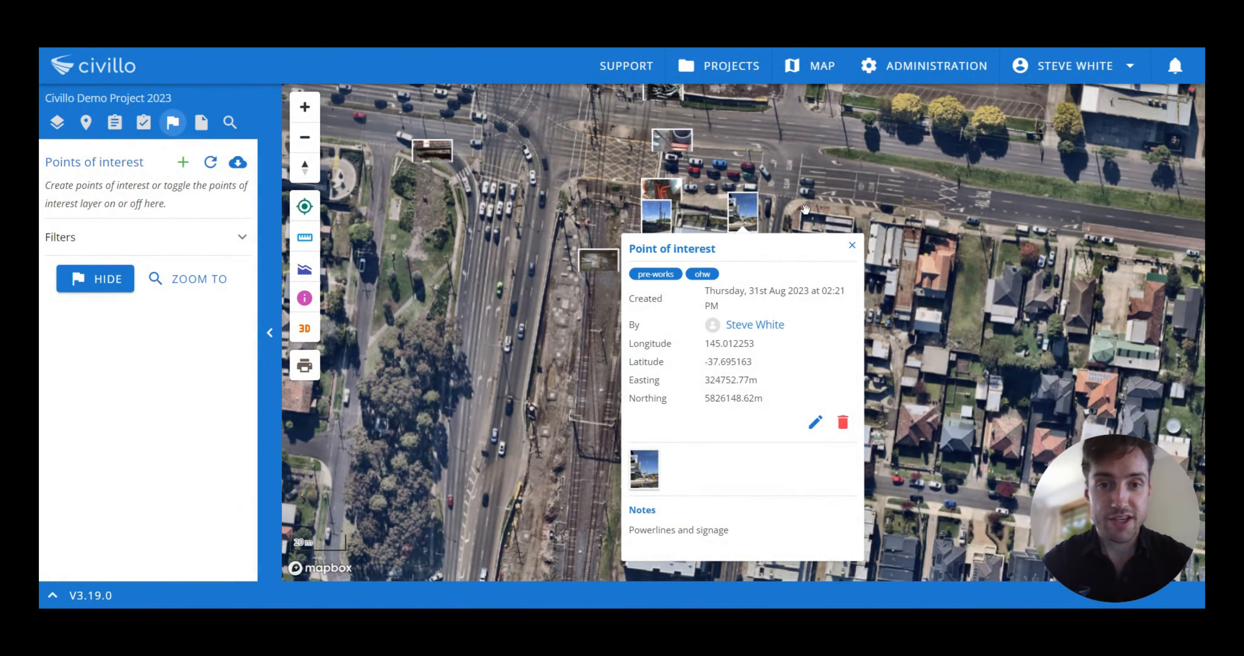
{"action": "left_click_drag", "start_coordinate": [808, 193], "coordinate": [809, 205]}
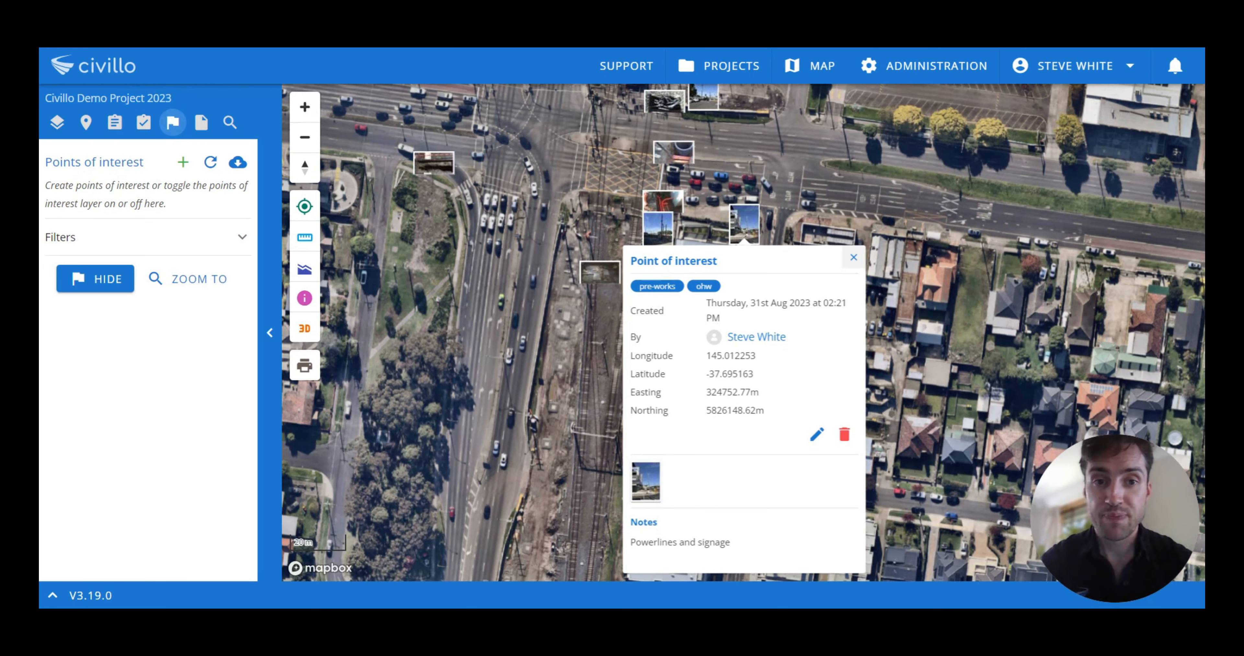
{"action": "left_click", "coordinate": [852, 260]}
Step: Open the Yarra Valley Water pipe point of interest to view its details and photos
{"action": "left_click_drag", "start_coordinate": [801, 165], "coordinate": [803, 290]}
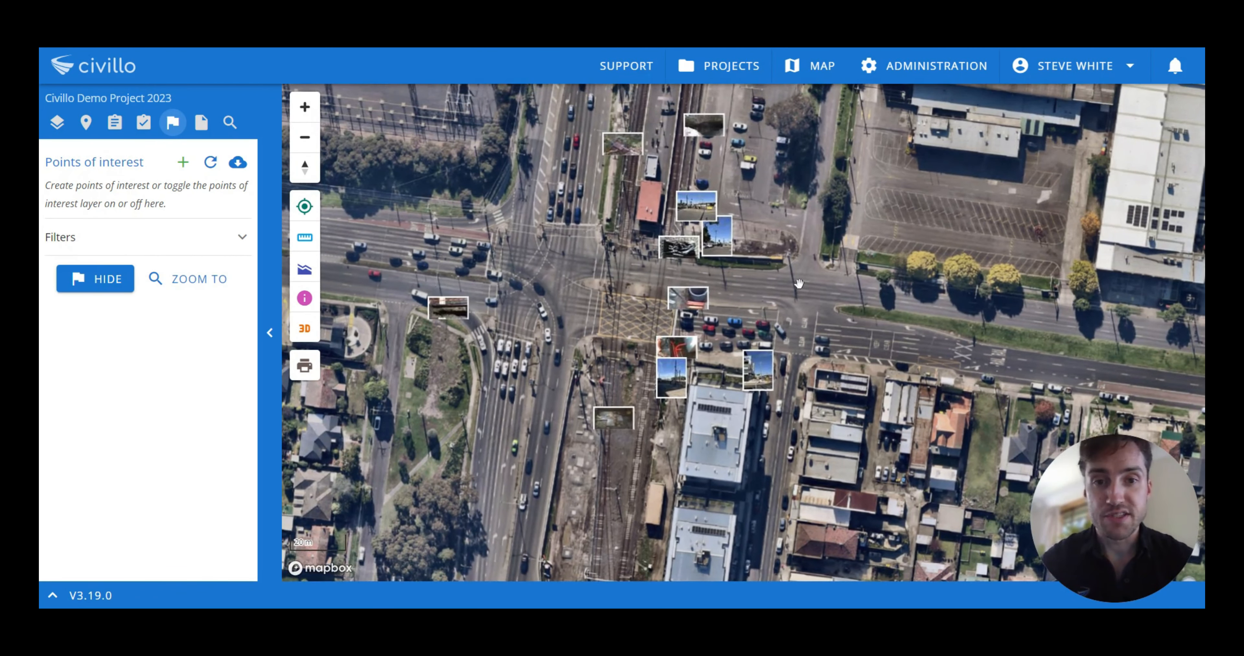
{"action": "left_click", "coordinate": [463, 318]}
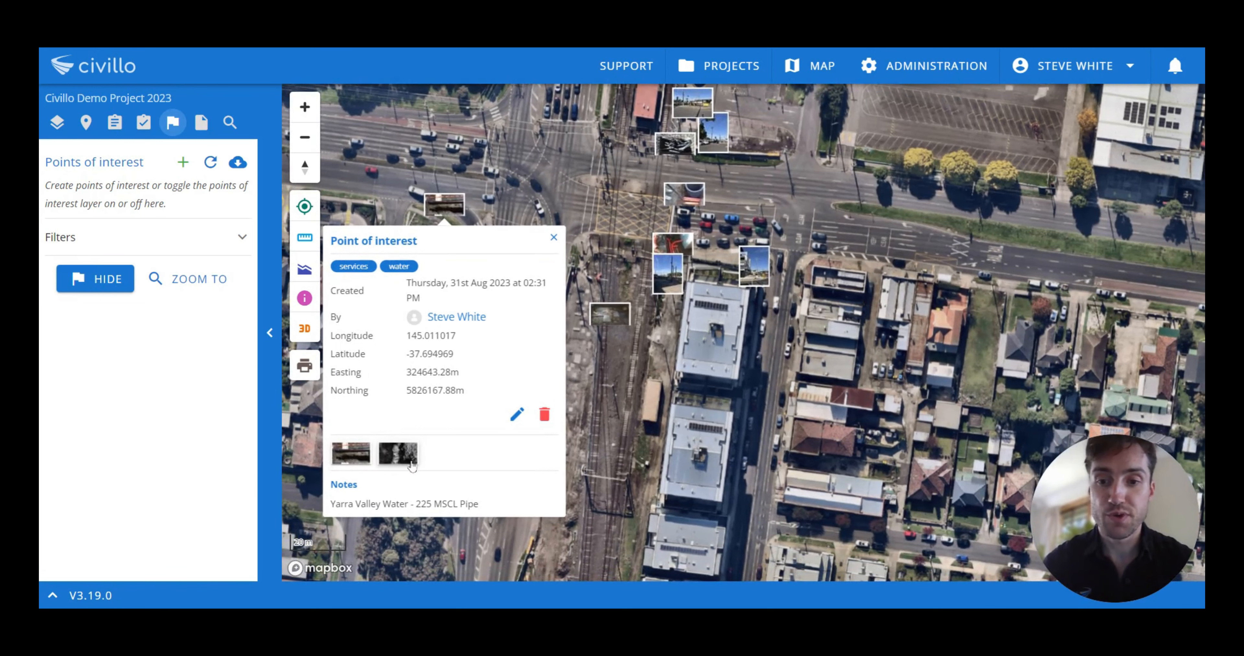
{"action": "left_click_drag", "start_coordinate": [637, 351], "coordinate": [633, 378]}
{"action": "left_click_drag", "start_coordinate": [620, 197], "coordinate": [648, 304]}
Step: Expand the filters, try filtering by the services tag and by user, then clear them
{"action": "left_click", "coordinate": [169, 249]}
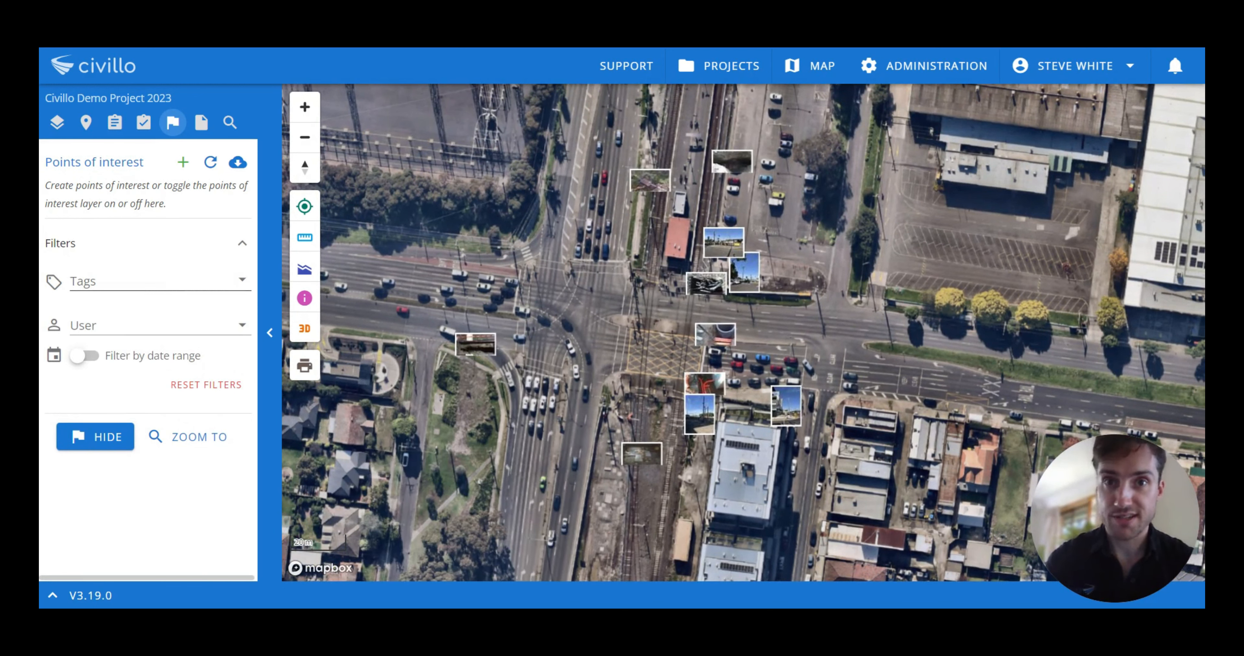
{"action": "left_click", "coordinate": [173, 287]}
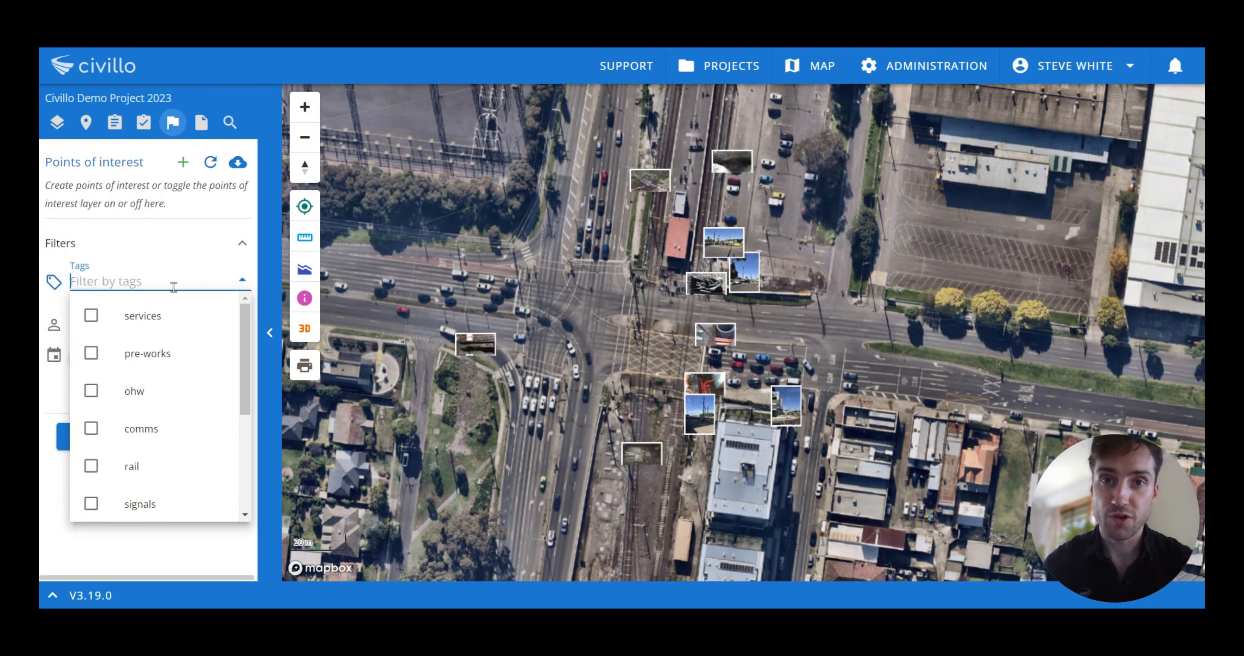
{"action": "left_click", "coordinate": [91, 317]}
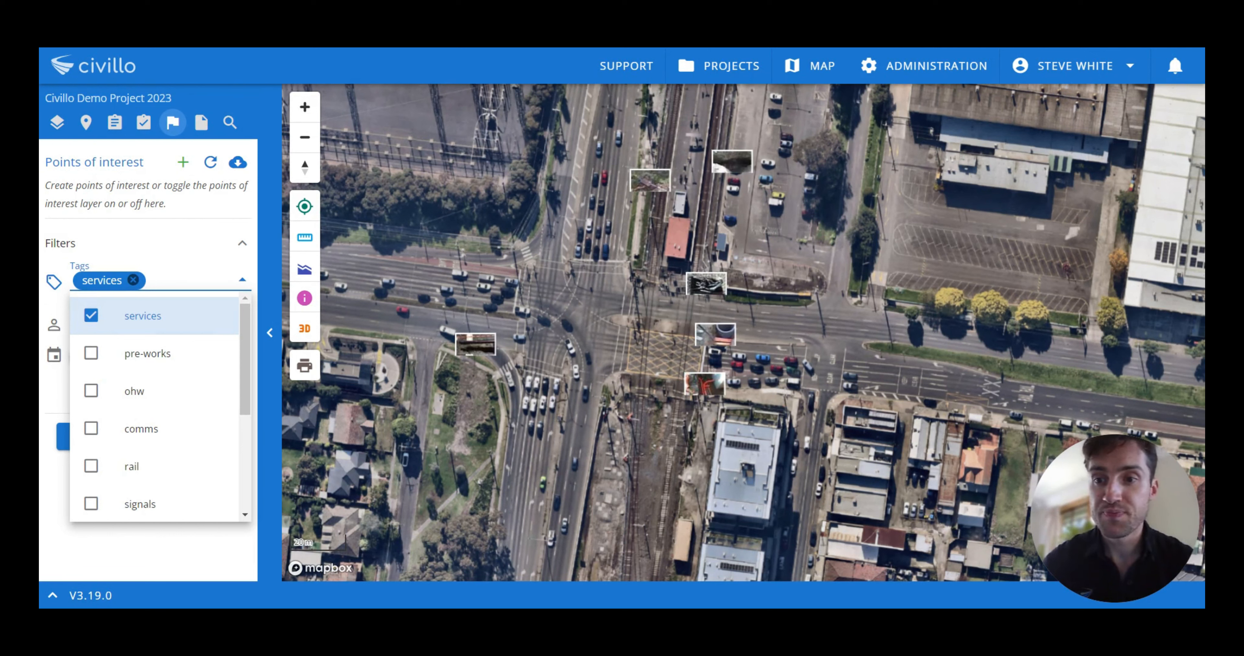
{"action": "scroll", "coordinate": [108, 397], "scroll_direction": "down", "scroll_amount": 2}
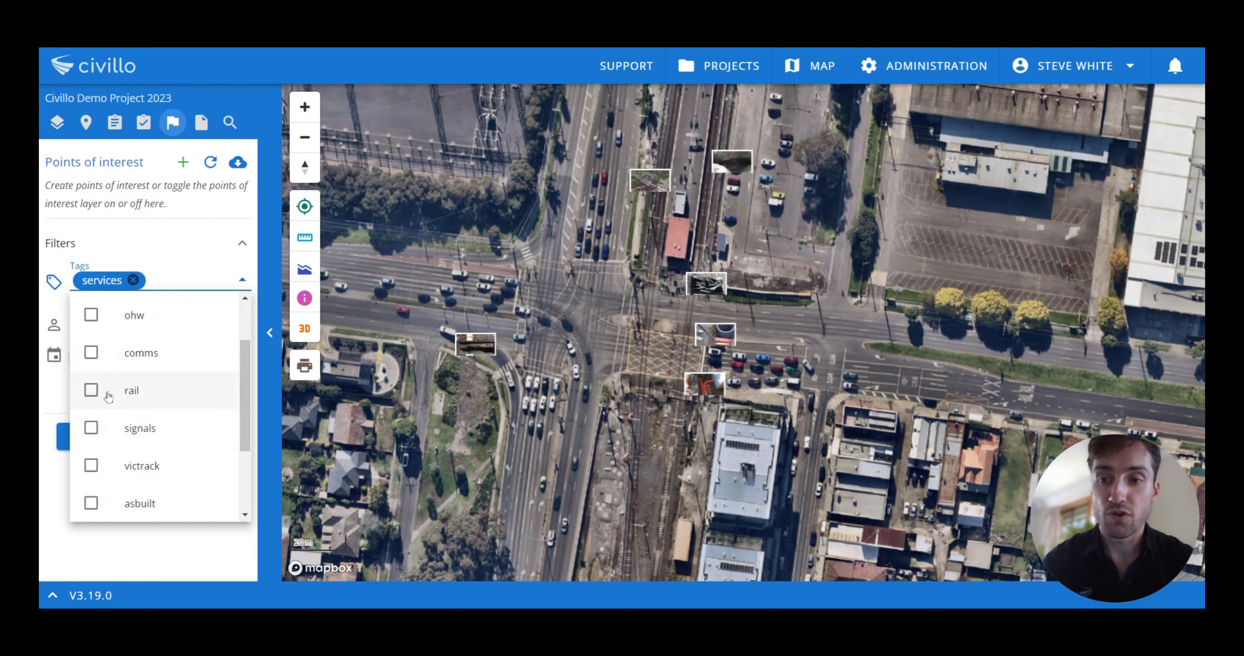
{"action": "scroll", "coordinate": [109, 396], "scroll_direction": "down", "scroll_amount": 2}
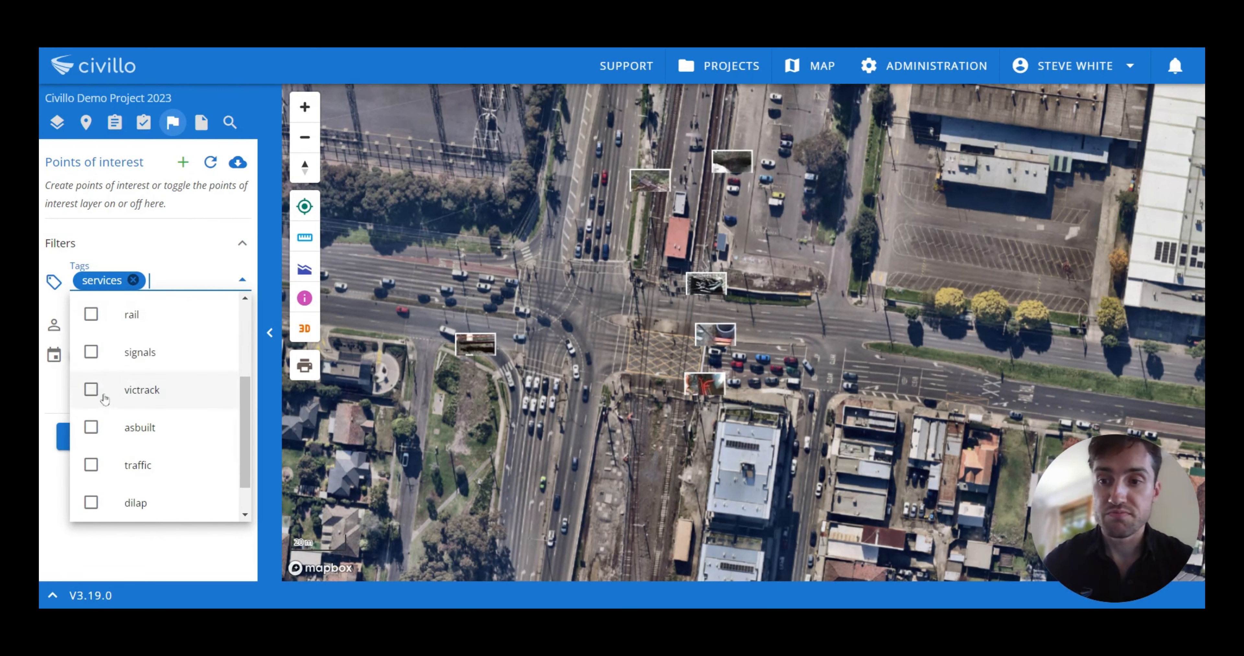
{"action": "left_click", "coordinate": [133, 279]}
{"action": "left_click", "coordinate": [199, 326]}
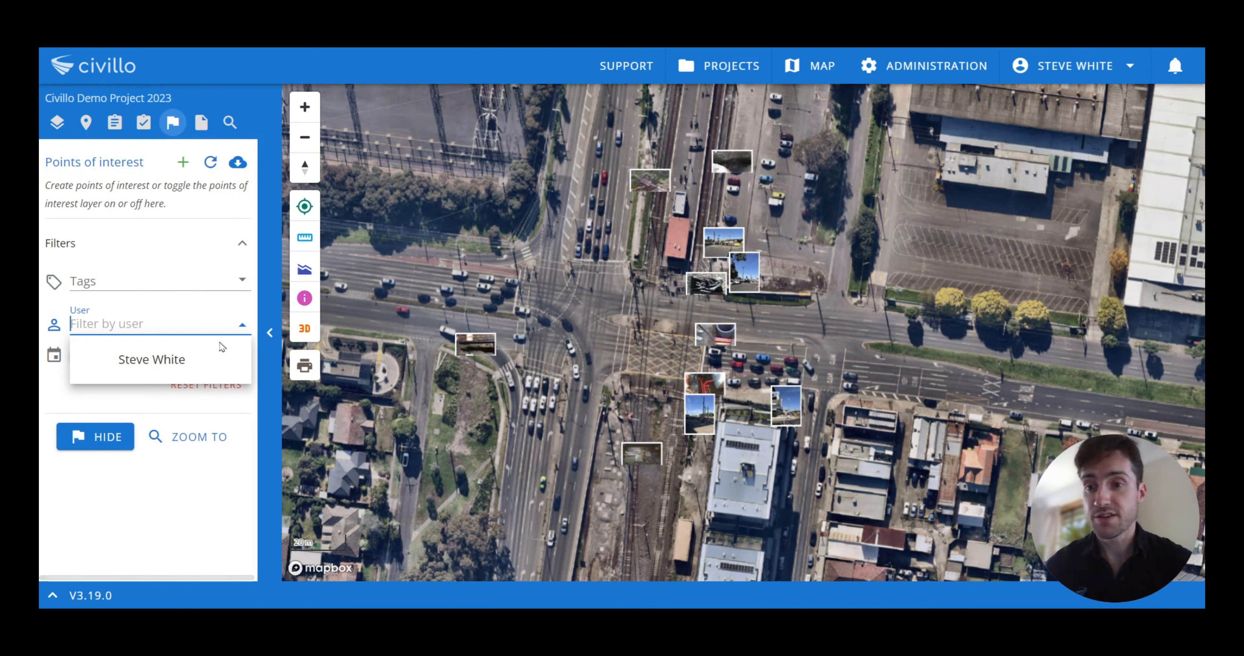
{"action": "left_click", "coordinate": [243, 325]}
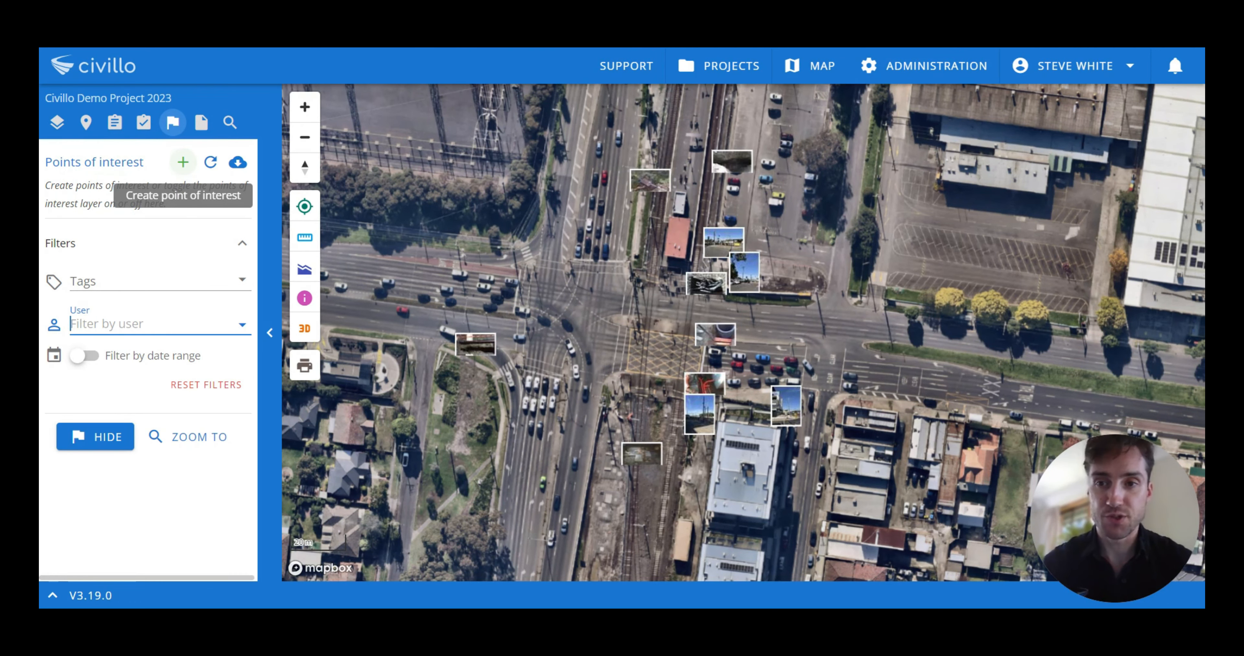
Step: Start a new point of interest and tag it services
{"action": "left_click", "coordinate": [183, 164]}
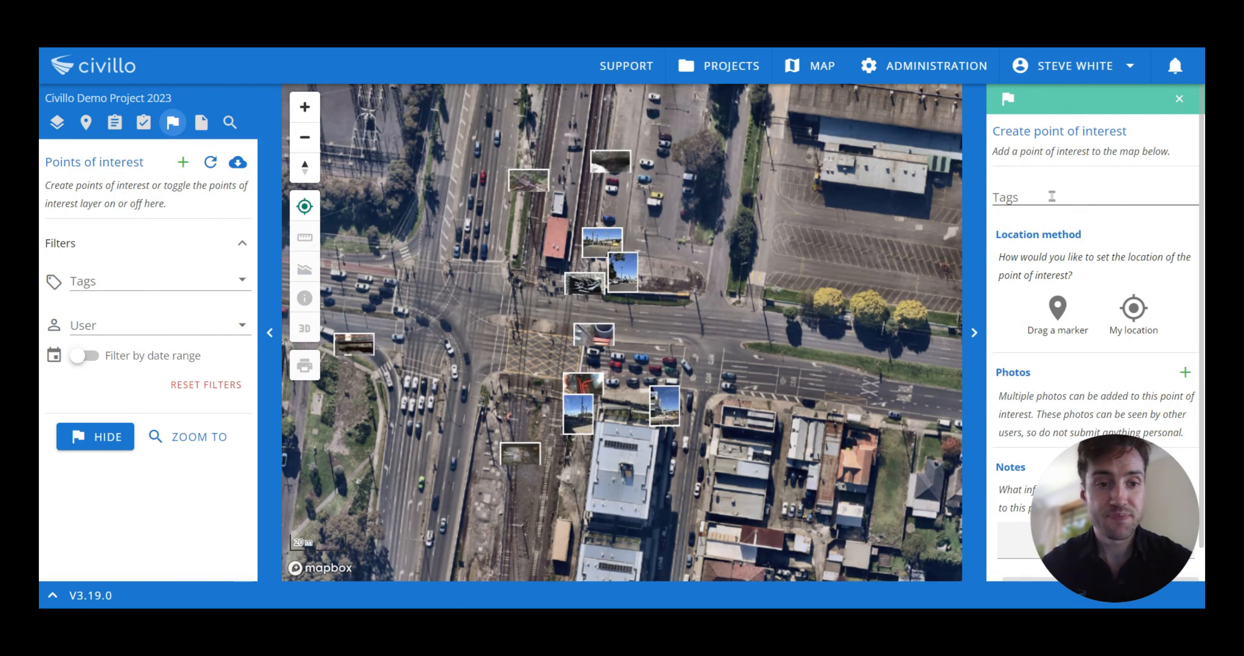
{"action": "left_click", "coordinate": [1077, 193]}
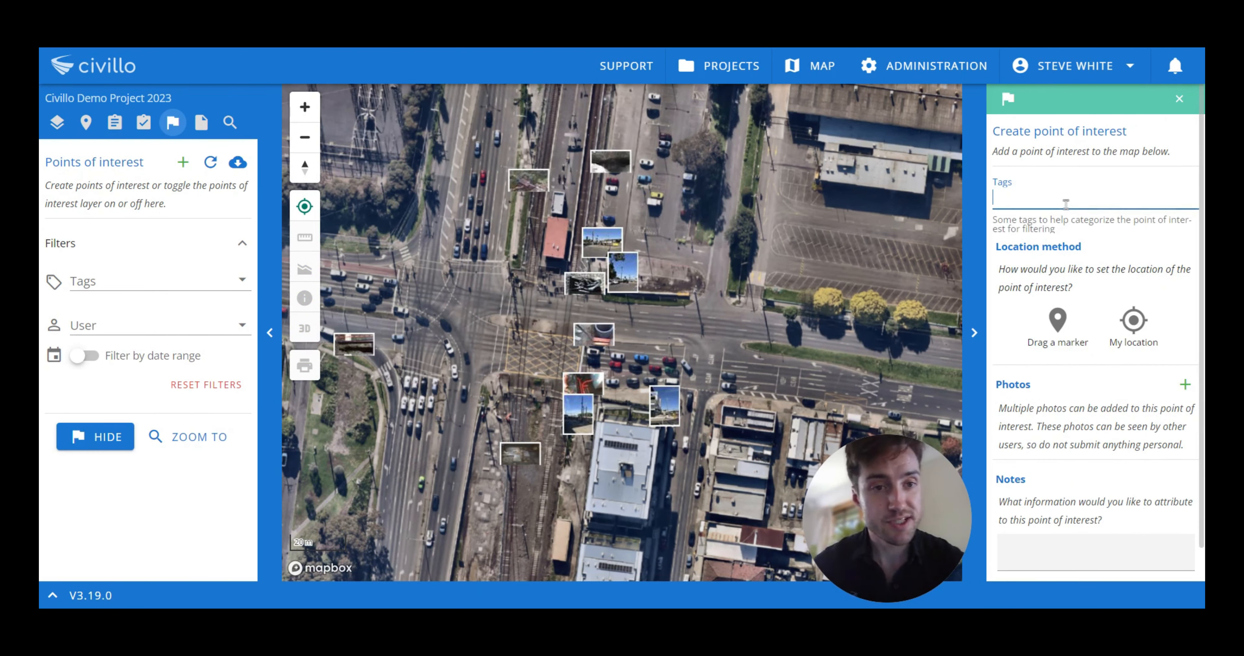
{"action": "type", "text": "srr"}
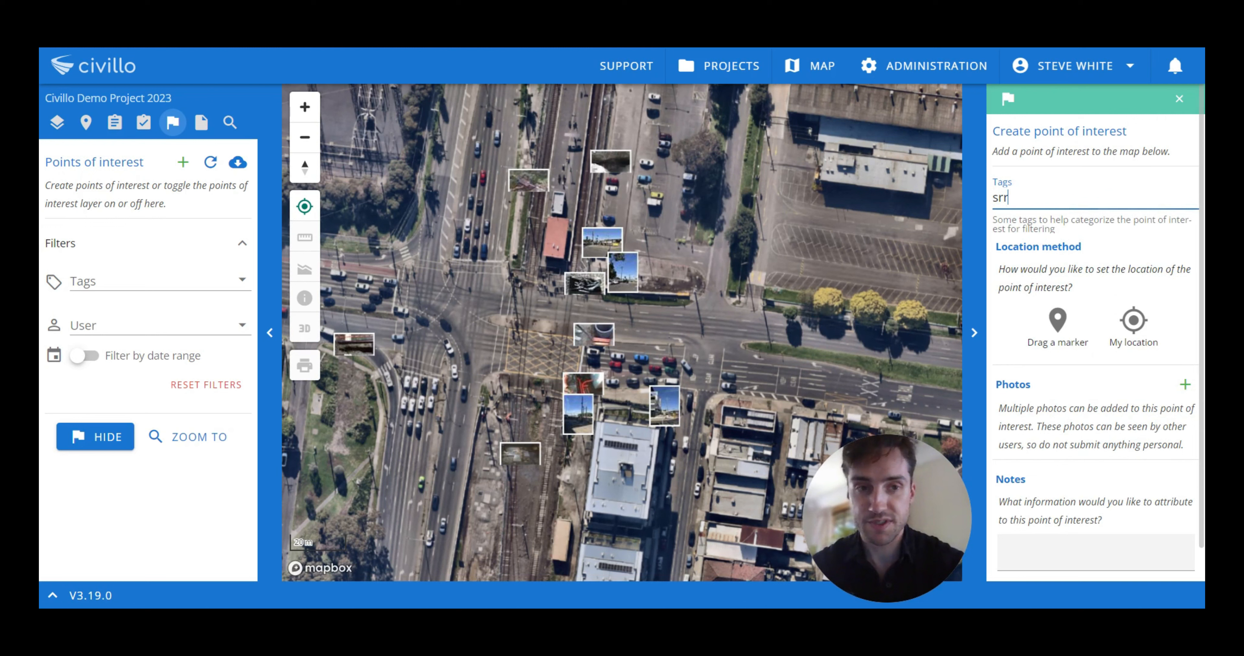
{"action": "key", "text": "BackSpace"}
{"action": "key", "text": "BackSpace"}
{"action": "type", "text": "ervic"}
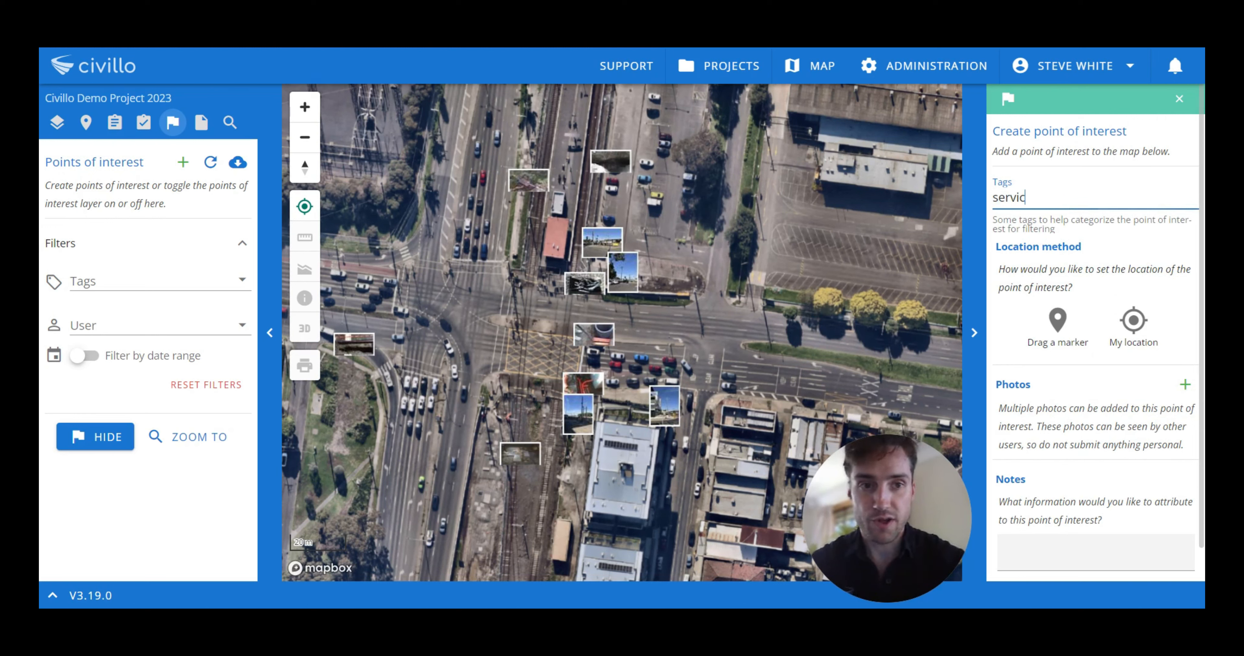
{"action": "type", "text": "es"}
{"action": "key", "text": "Return"}
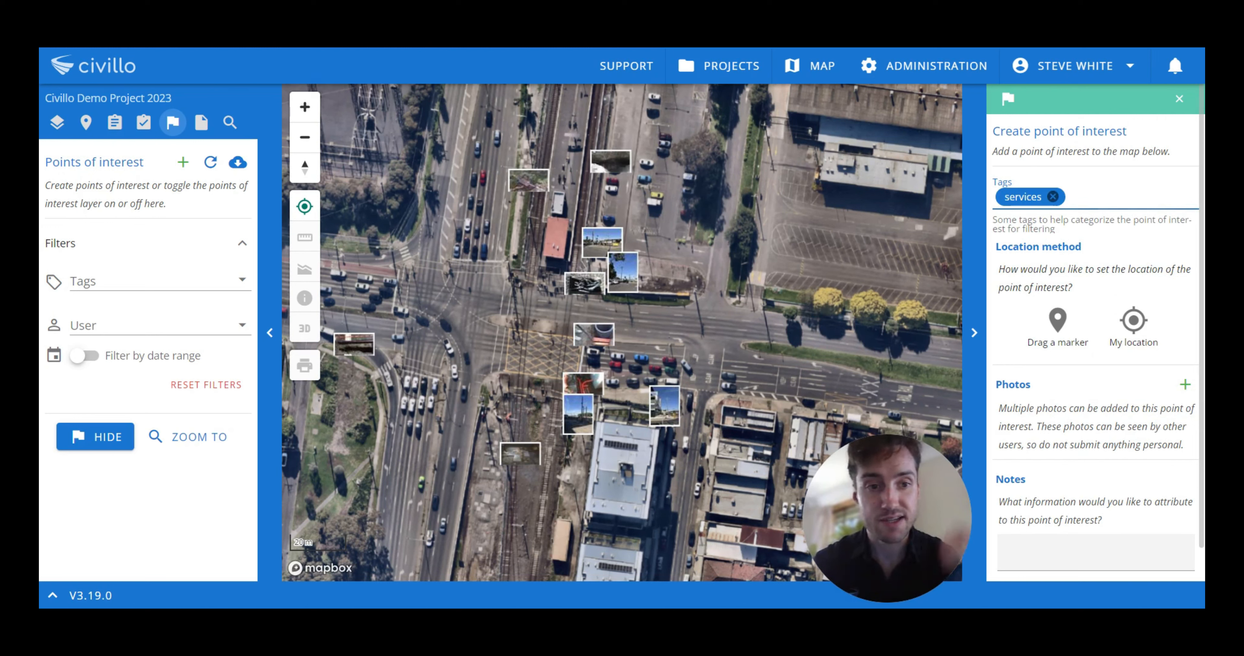
{"action": "left_click", "coordinate": [1057, 321]}
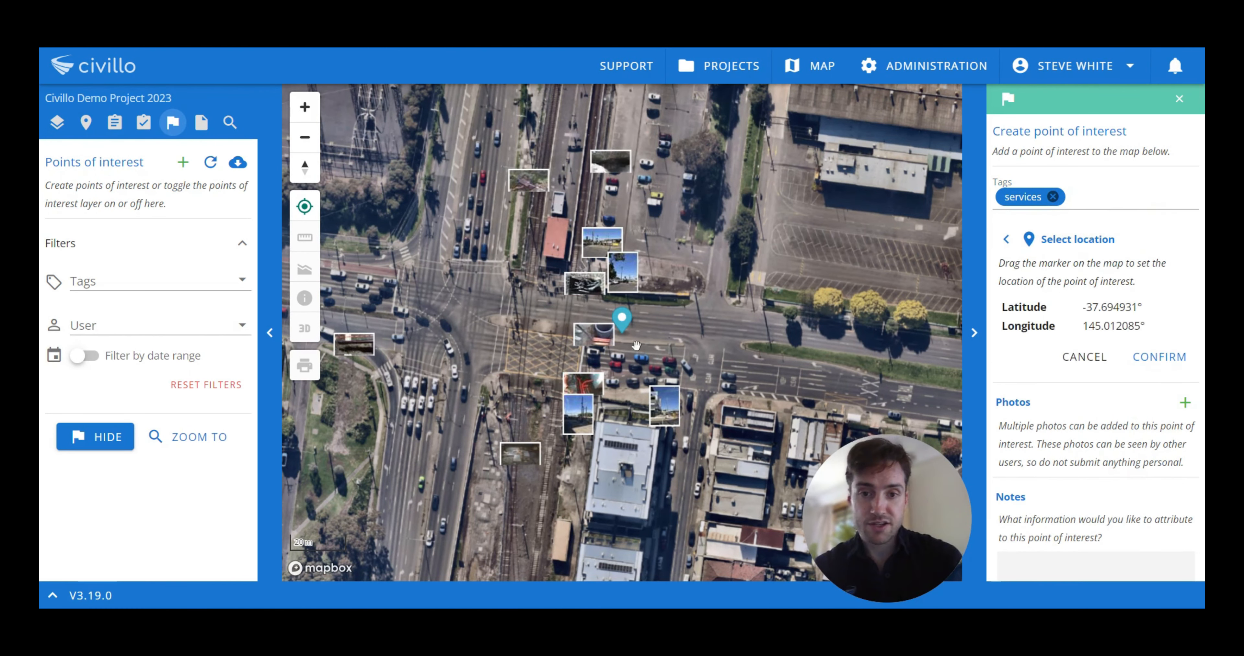
{"action": "left_click_drag", "start_coordinate": [622, 322], "coordinate": [498, 330]}
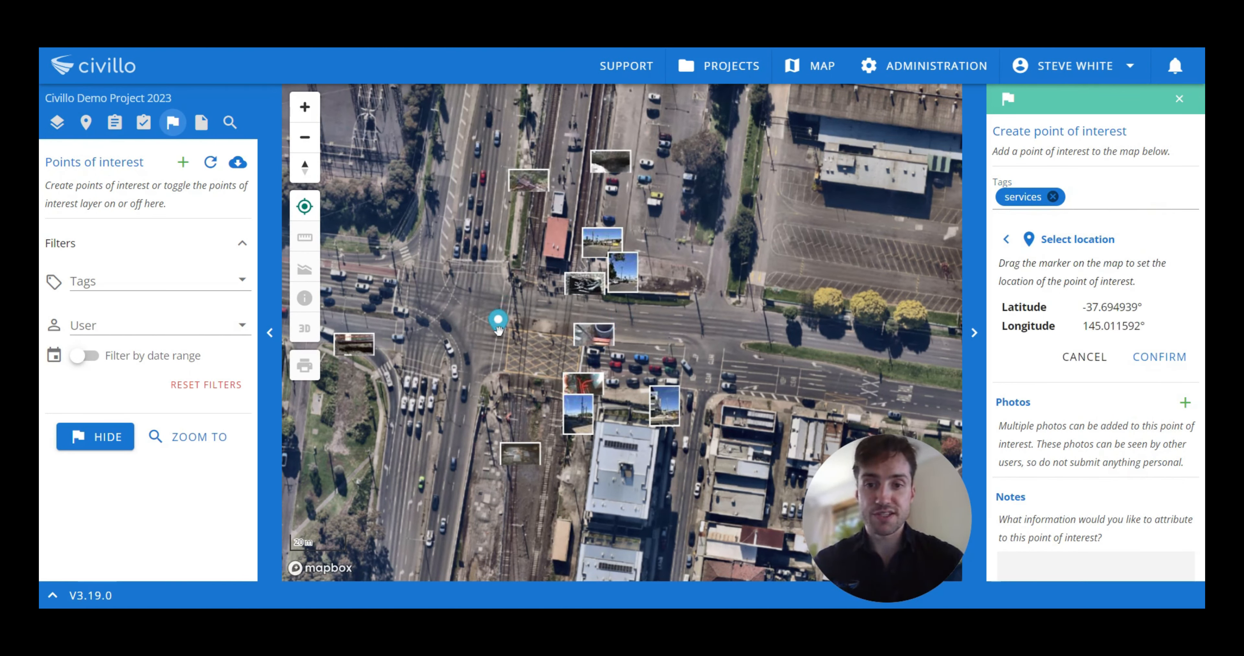
{"action": "left_click", "coordinate": [1159, 357]}
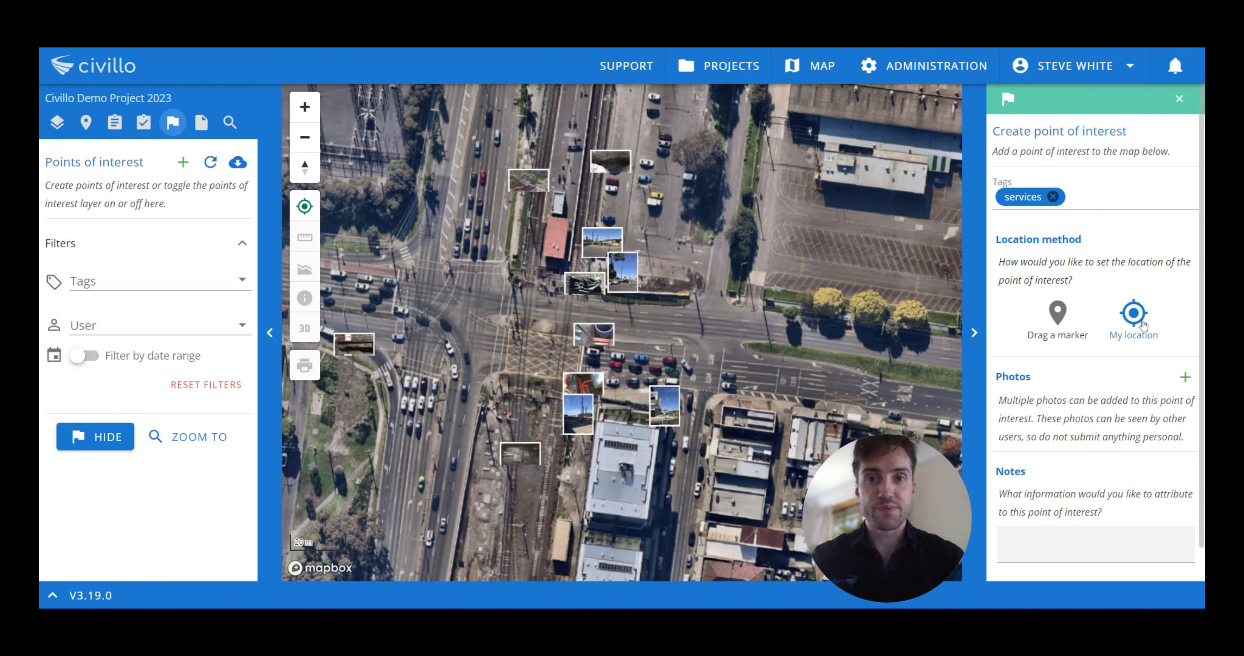
Step: Drag a marker to latitude -37.694830°, longitude 145.012373° near the intersection's north-east corner and confirm the location
{"action": "left_click", "coordinate": [1079, 338]}
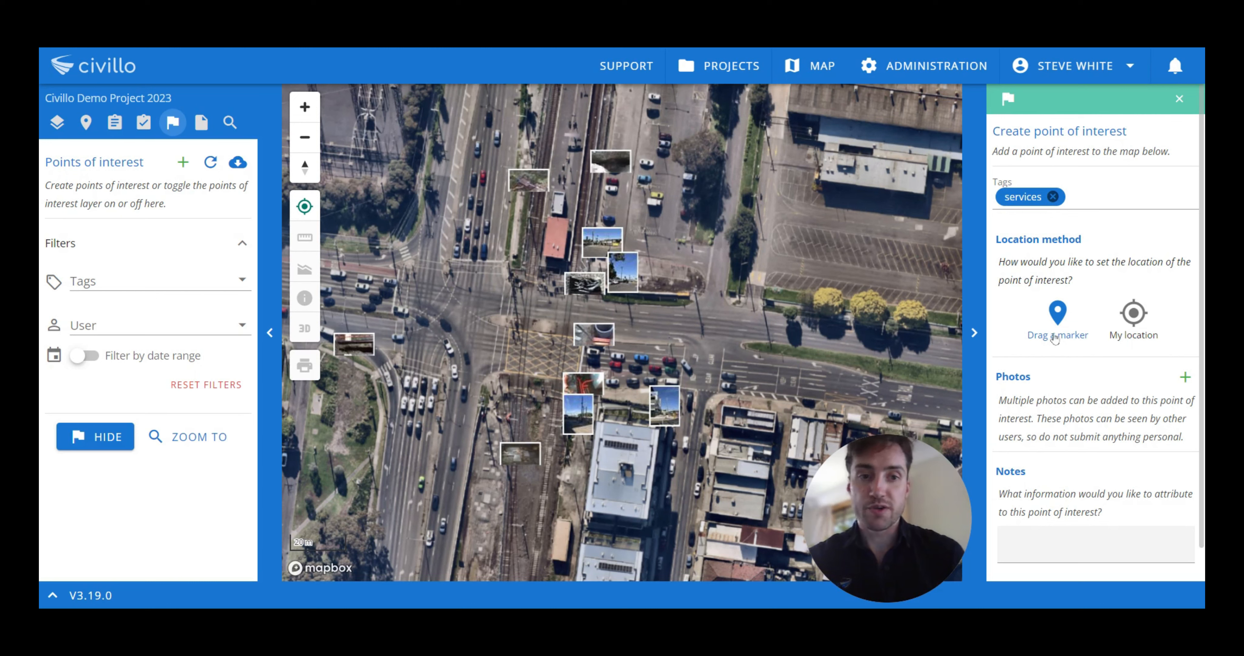
{"action": "left_click", "coordinate": [1059, 326]}
{"action": "left_click_drag", "start_coordinate": [623, 316], "coordinate": [694, 274]}
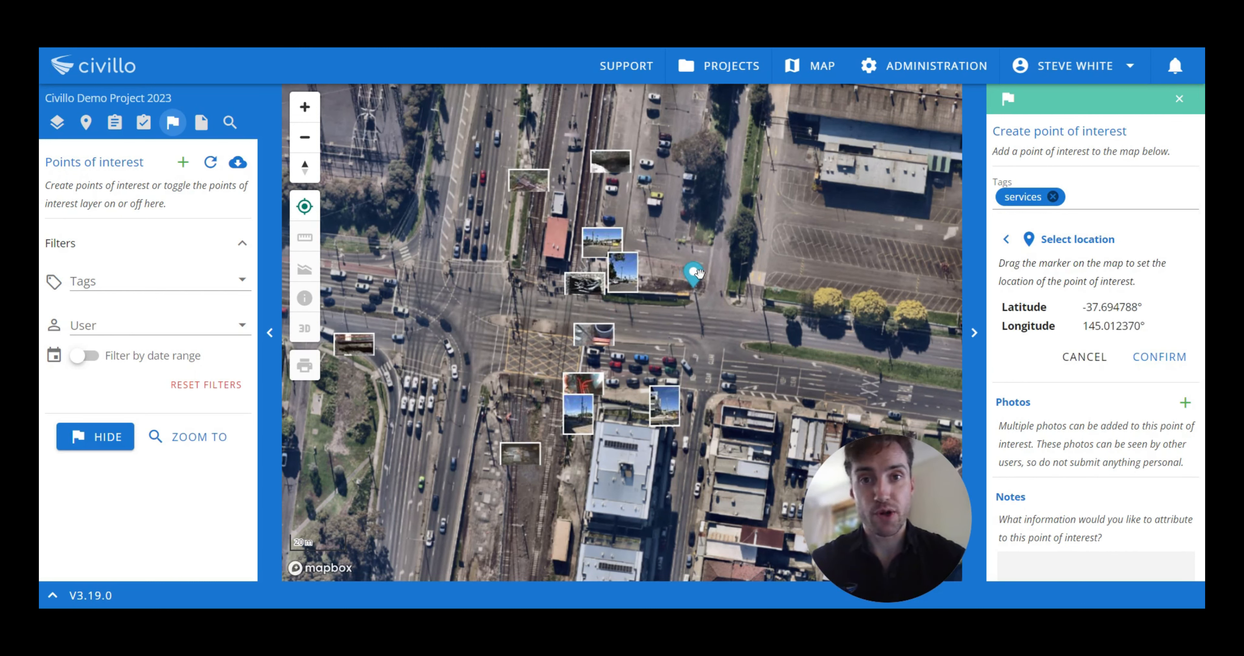
{"action": "scroll", "coordinate": [698, 273], "scroll_direction": "up", "scroll_amount": 5}
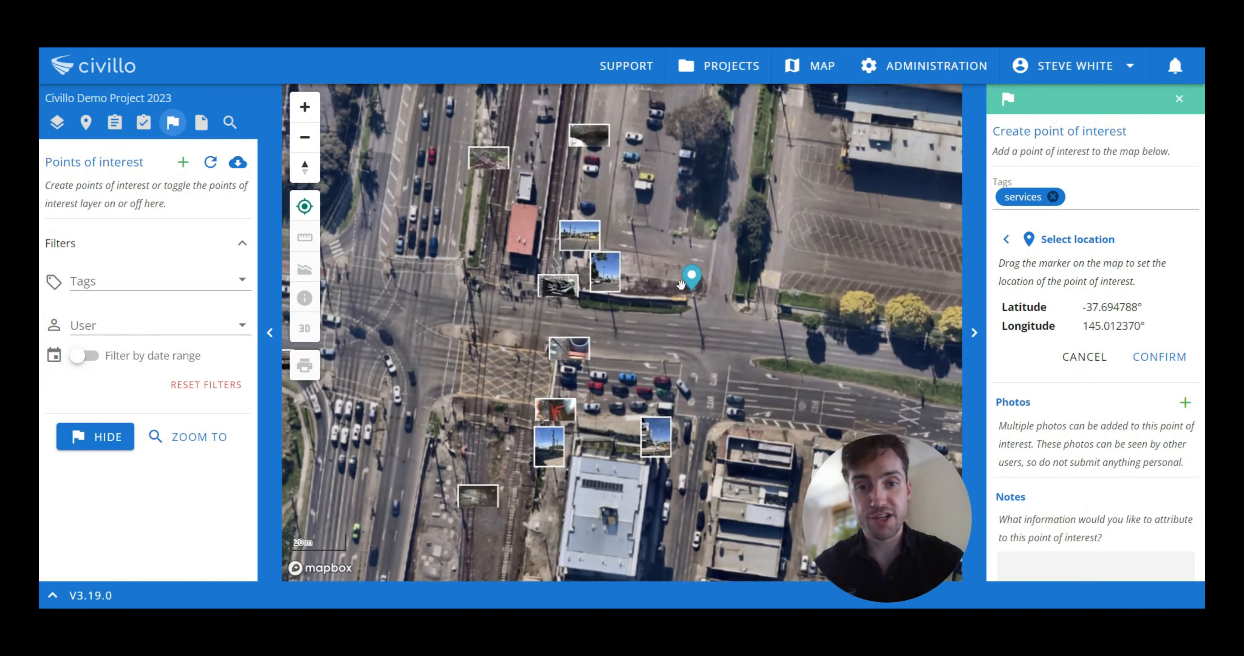
{"action": "left_click_drag", "start_coordinate": [698, 273], "coordinate": [701, 304]}
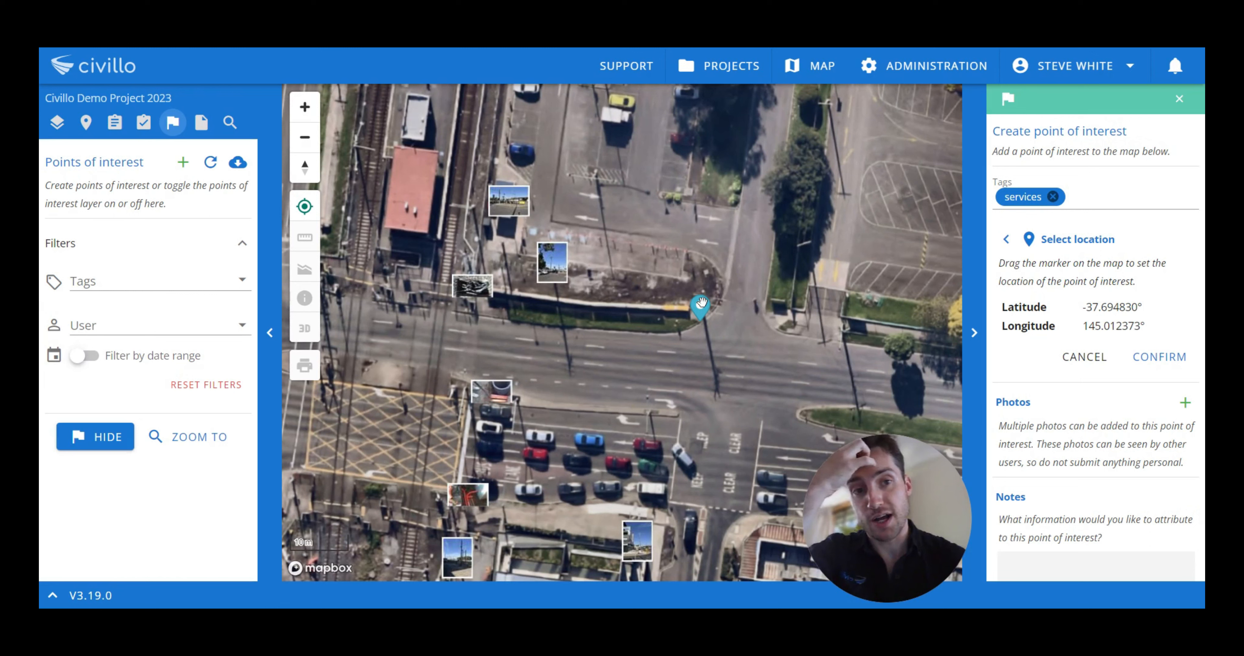
{"action": "left_click", "coordinate": [1153, 355]}
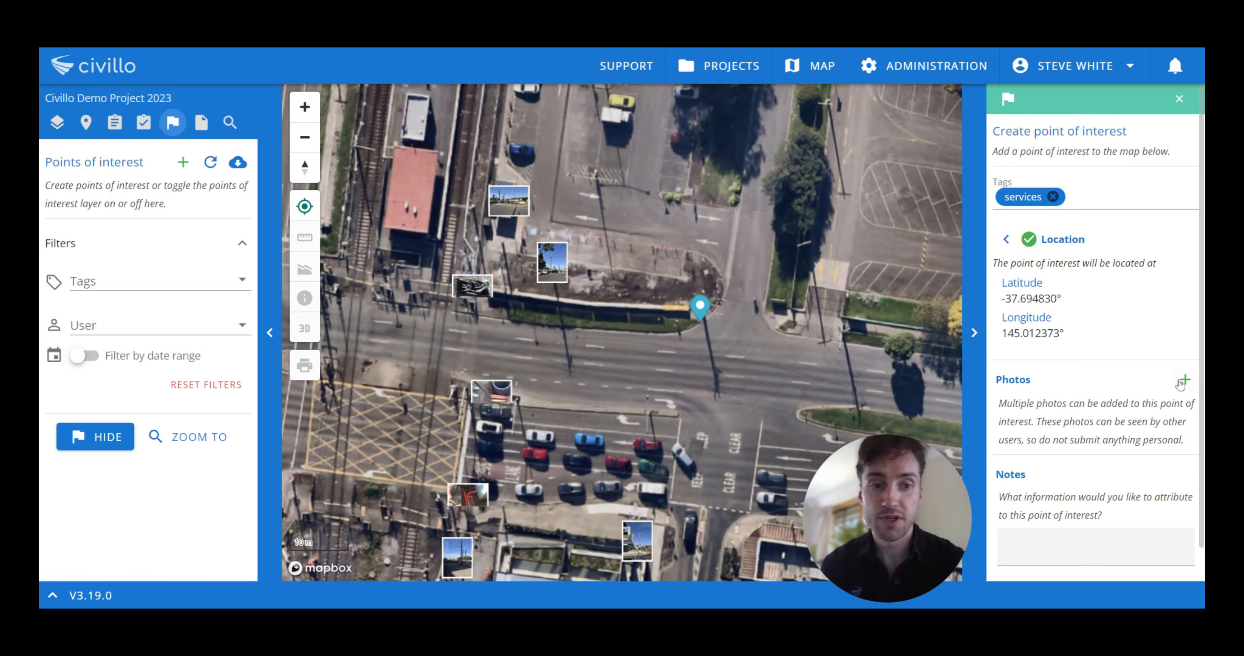
Step: Start entering notes, then close the point of interest form without saving
{"action": "mouse_move", "coordinate": [732, 305]}
{"action": "left_mouse_down"}
{"action": "mouse_move", "coordinate": [707, 312]}
{"action": "mouse_move", "coordinate": [748, 271]}
{"action": "left_mouse_up"}
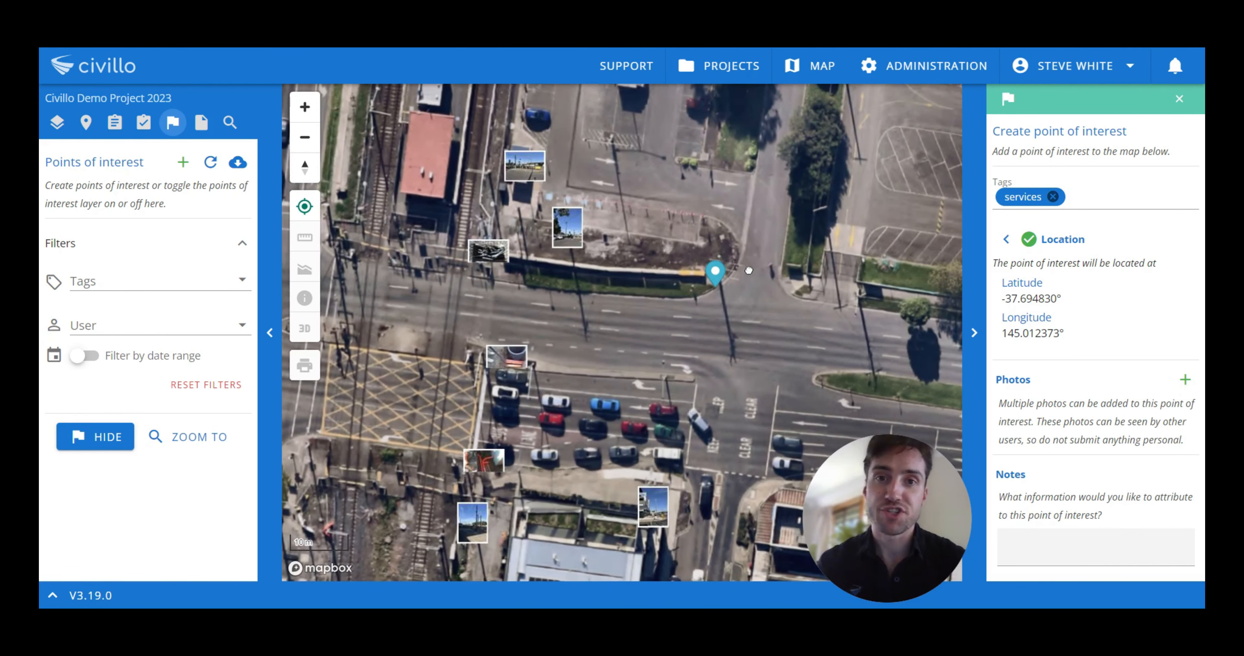
{"action": "left_click", "coordinate": [1051, 537]}
{"action": "type", "text": "Notes"}
{"action": "key", "text": "BackSpace"}
{"action": "key", "text": "BackSpace"}
{"action": "key", "text": "BackSpace"}
{"action": "key", "text": "BackSpace"}
{"action": "key", "text": "BackSpace"}
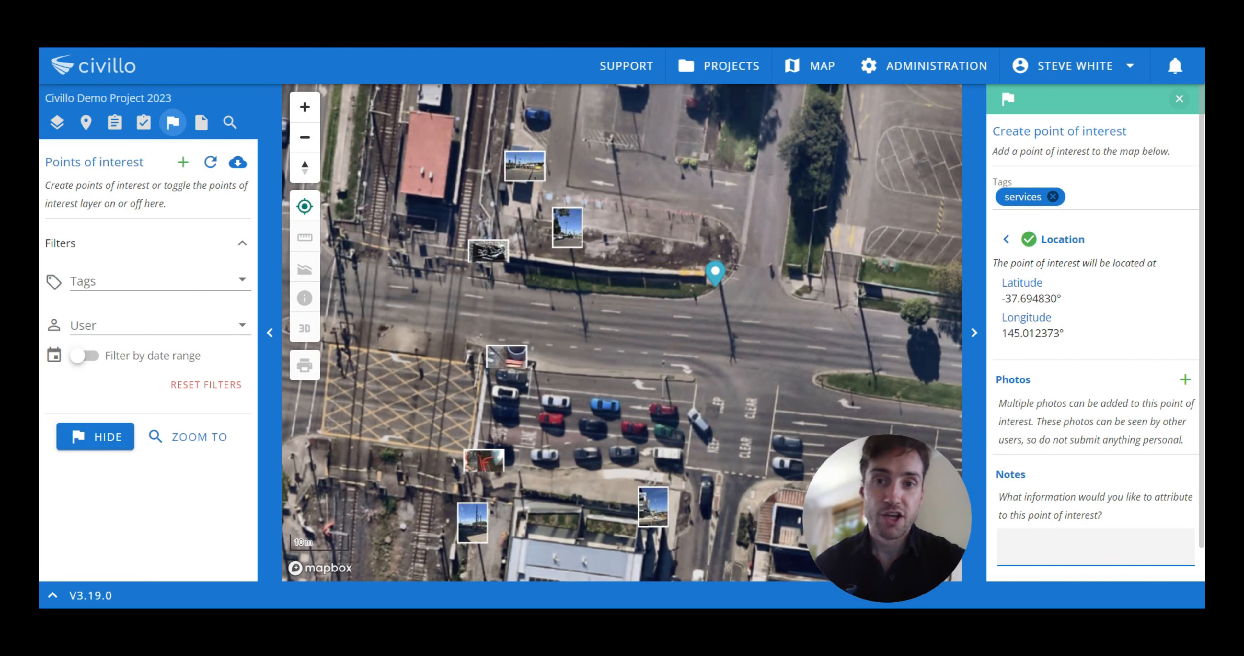
{"action": "left_click", "coordinate": [1178, 99]}
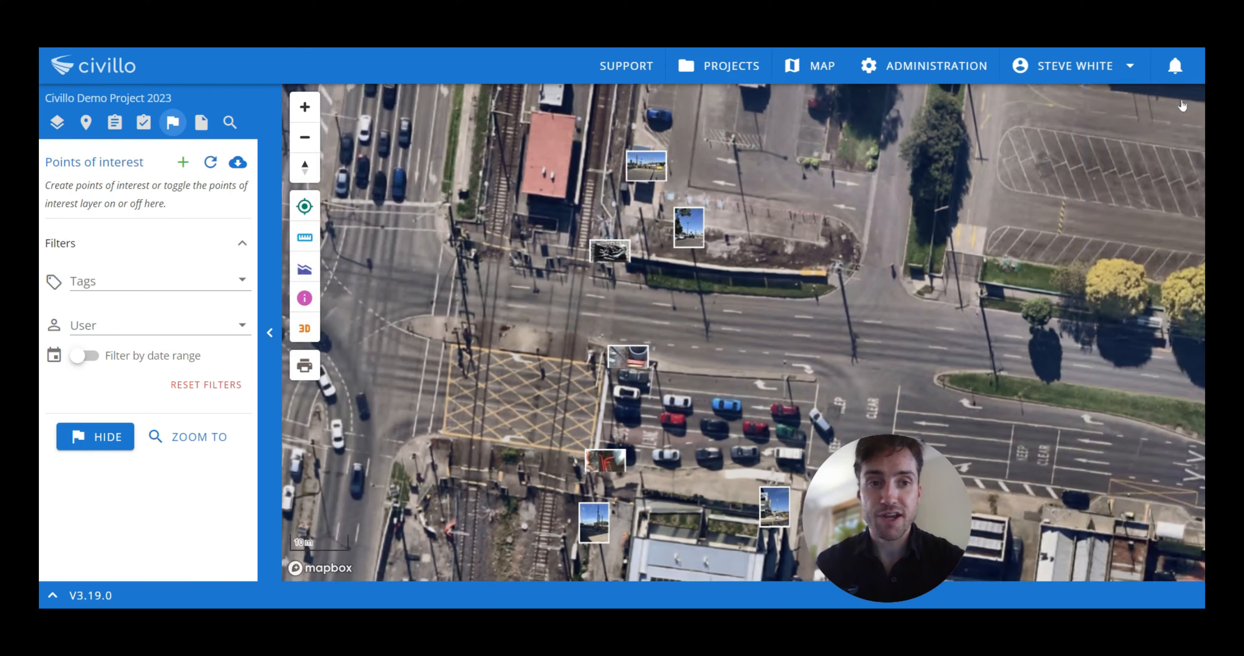
{"action": "left_click_drag", "start_coordinate": [675, 332], "coordinate": [732, 317]}
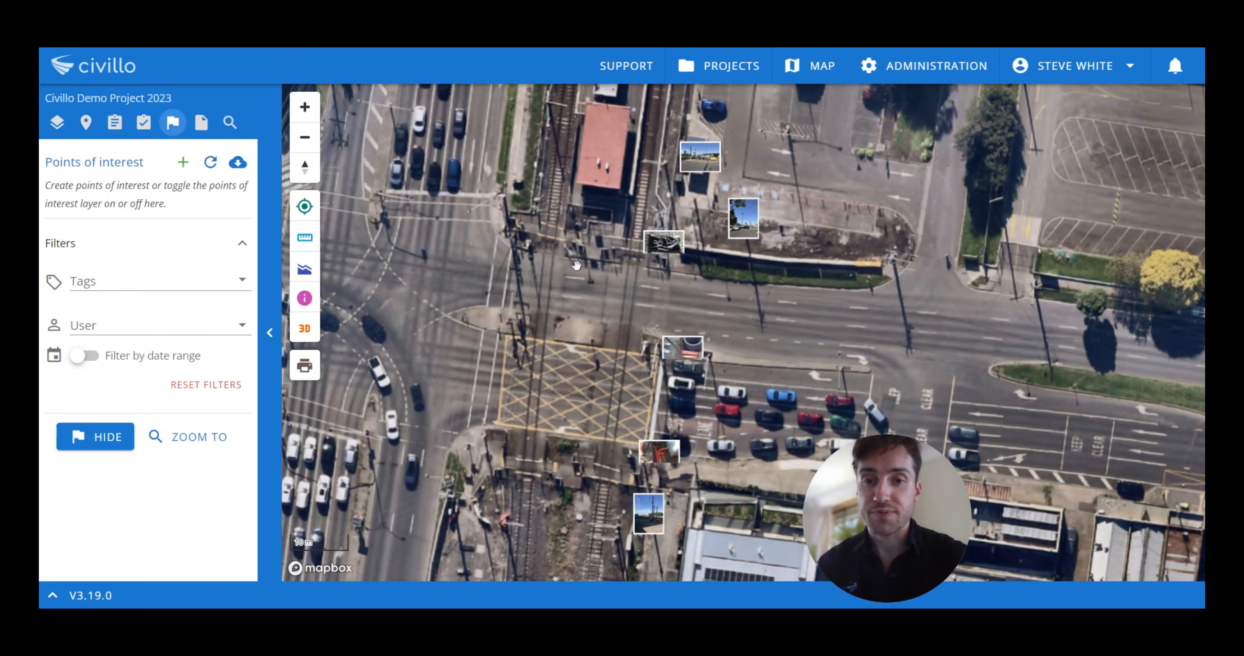
{"action": "left_click_drag", "start_coordinate": [623, 225], "coordinate": [670, 190]}
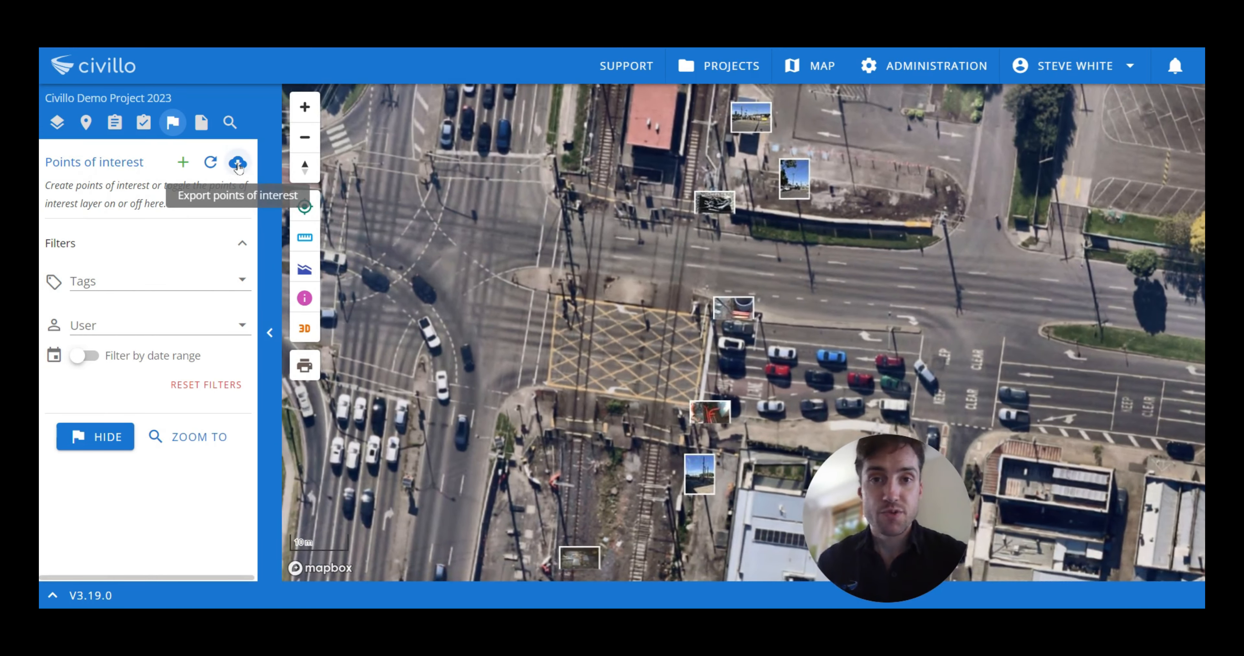